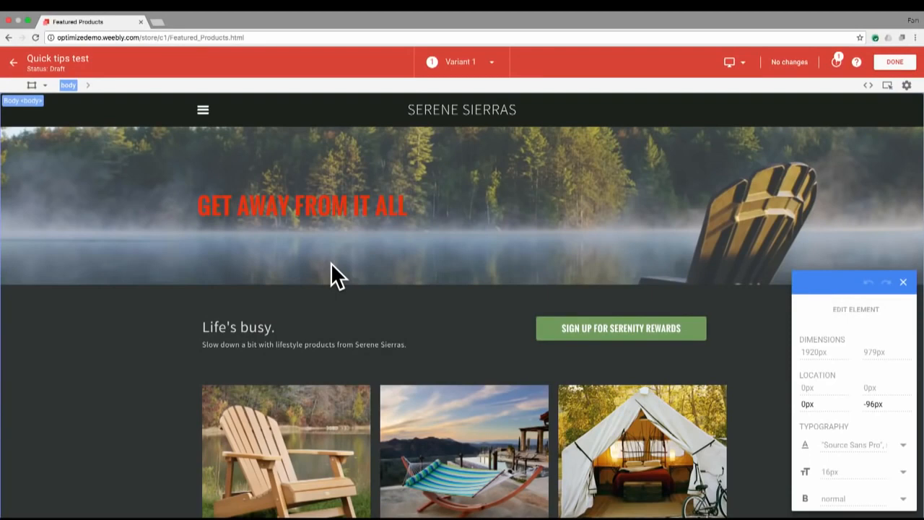
Inspect the properties of the hero banner container and the "Life's busy." text container by selecting each one
click(218, 219)
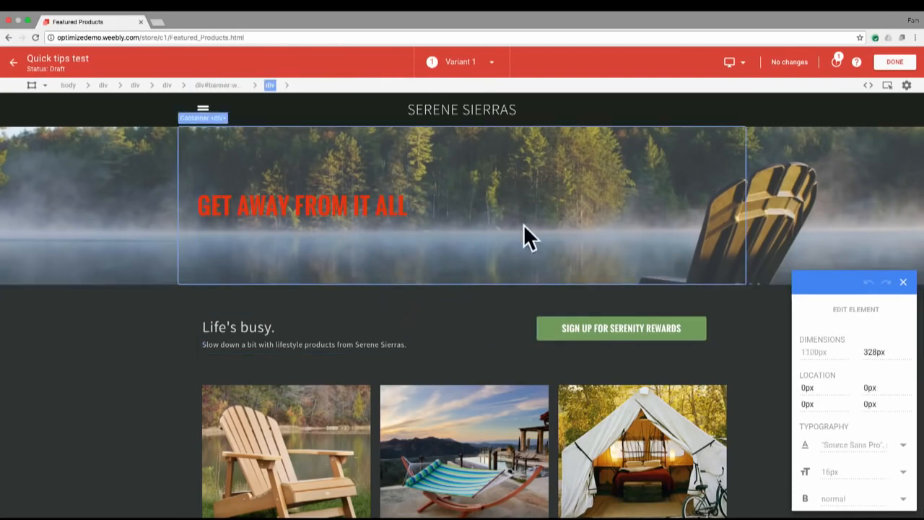
click(430, 332)
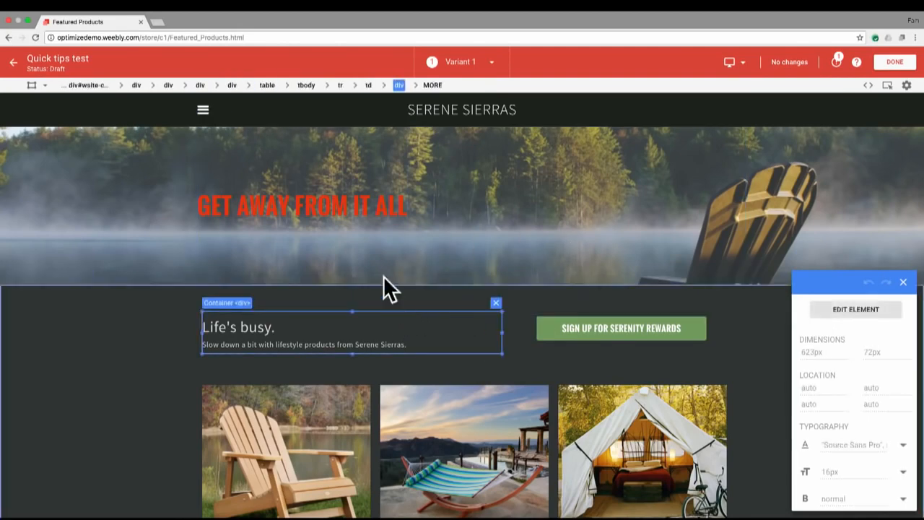
click(480, 229)
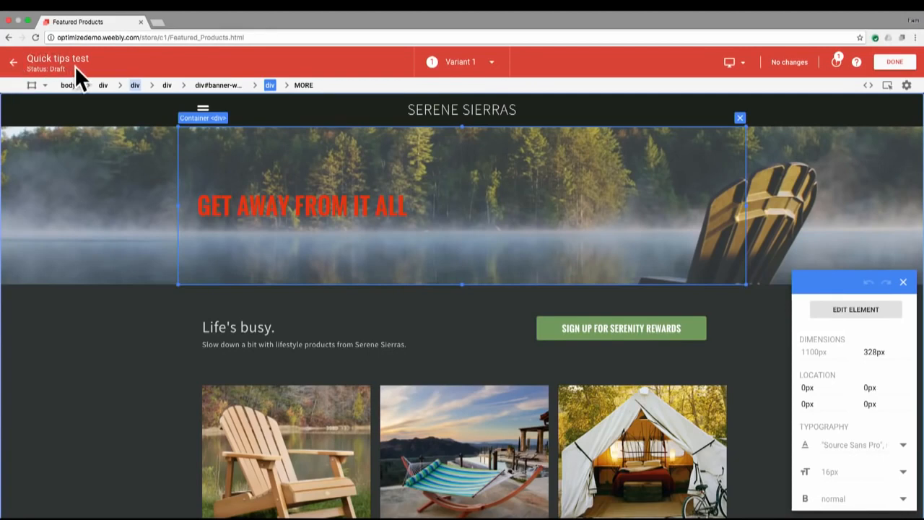
View the experiment's variant list with the options for Variant 1, and the devices available for previewing the page
click(492, 68)
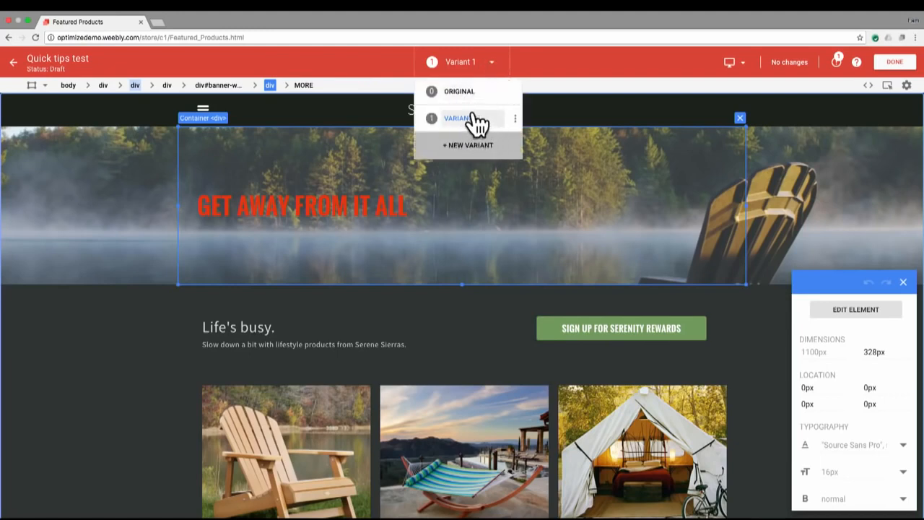
click(516, 120)
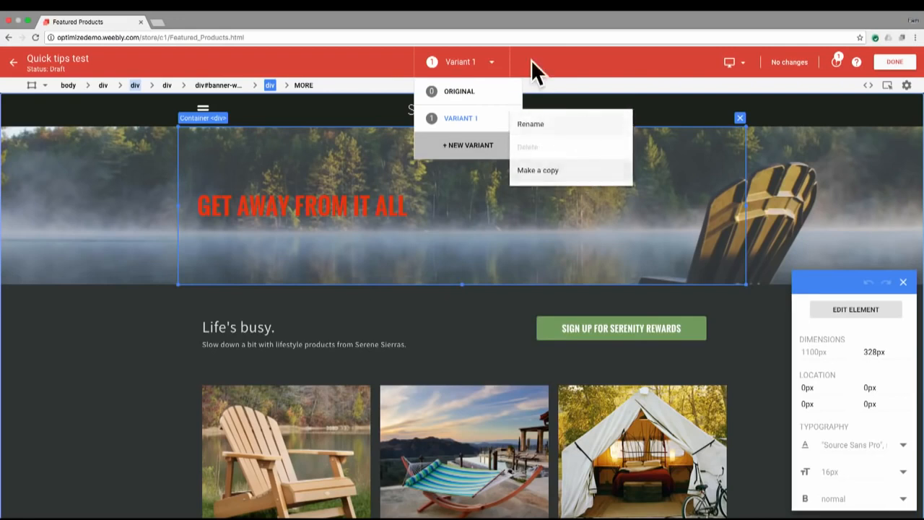
click(538, 59)
click(495, 63)
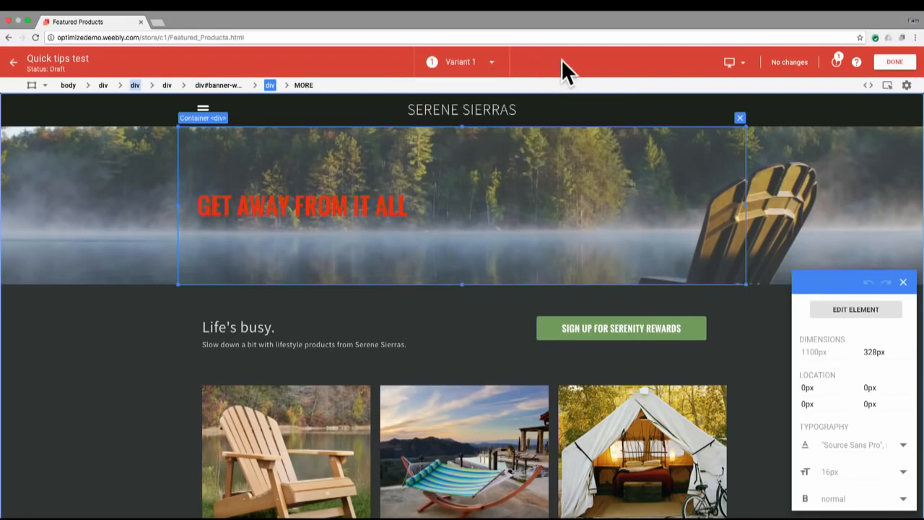
click(744, 64)
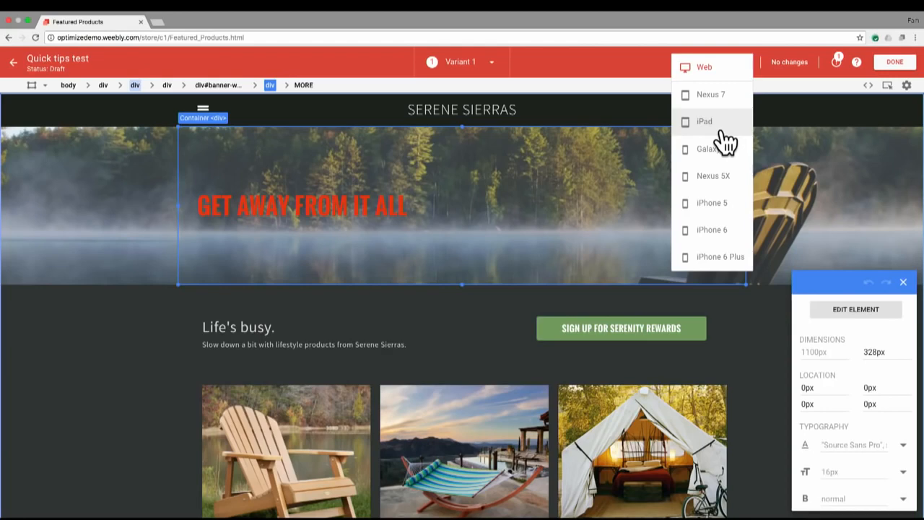
click(632, 53)
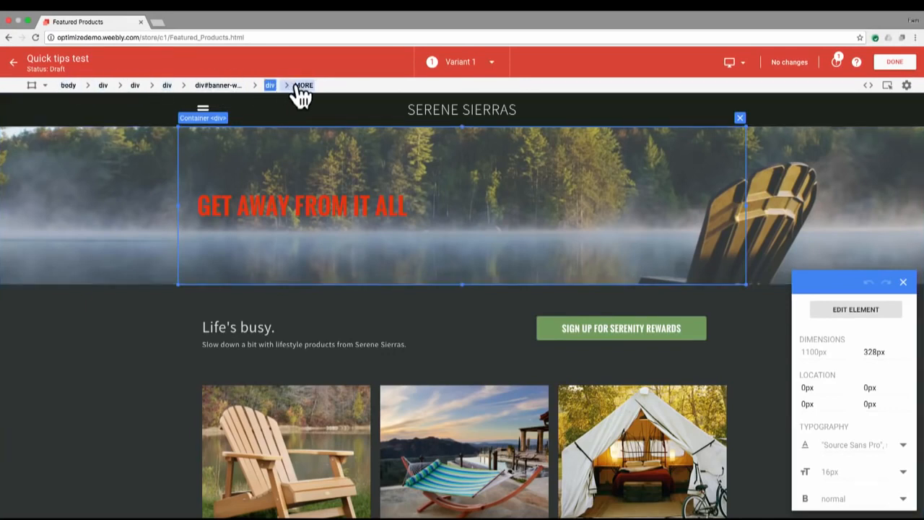
Inspect the banner heading, banner container and "Life's busy." container, and select the table row that encloses the last one
click(330, 213)
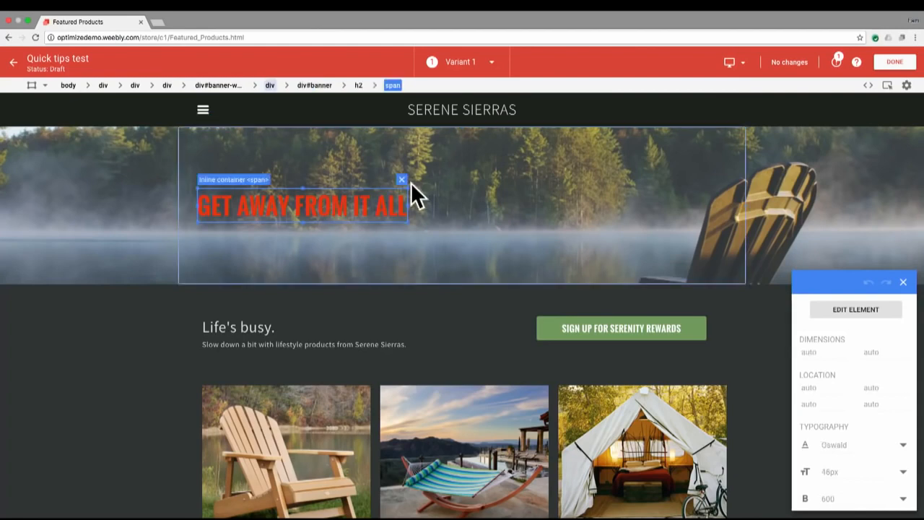
click(316, 335)
click(448, 245)
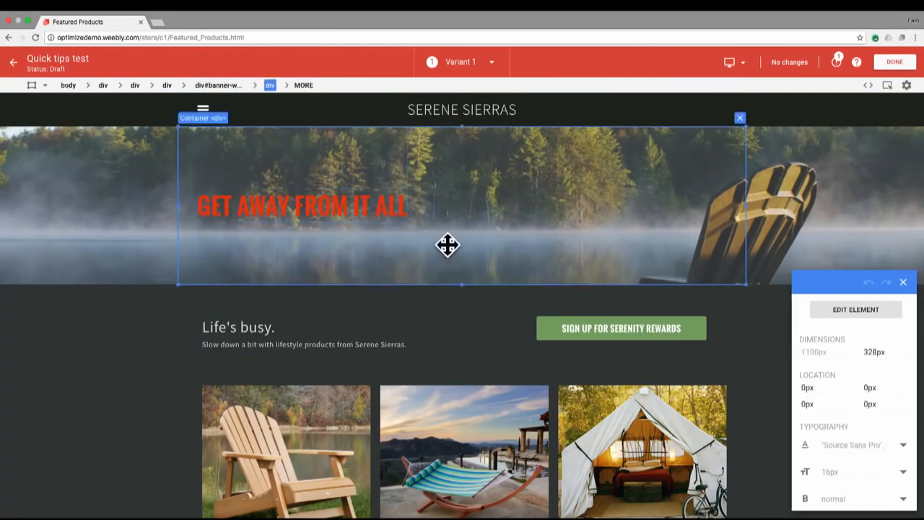
click(395, 333)
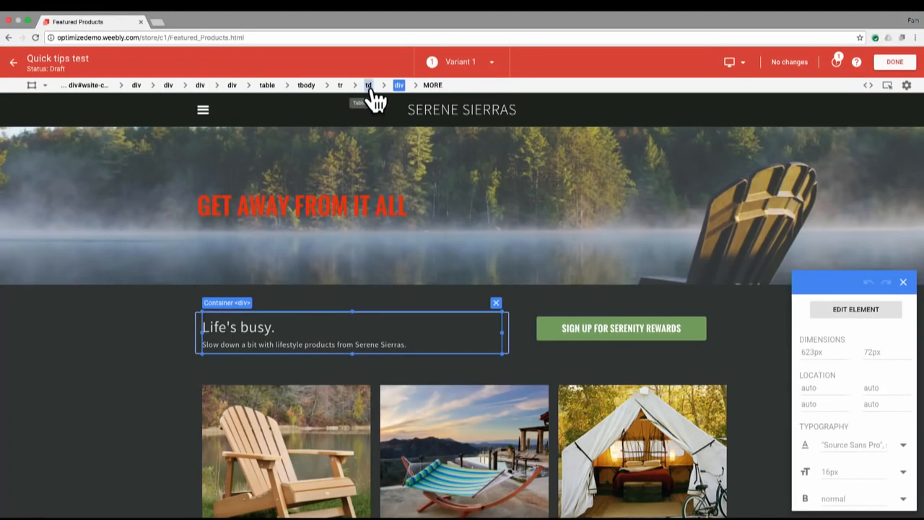
click(412, 89)
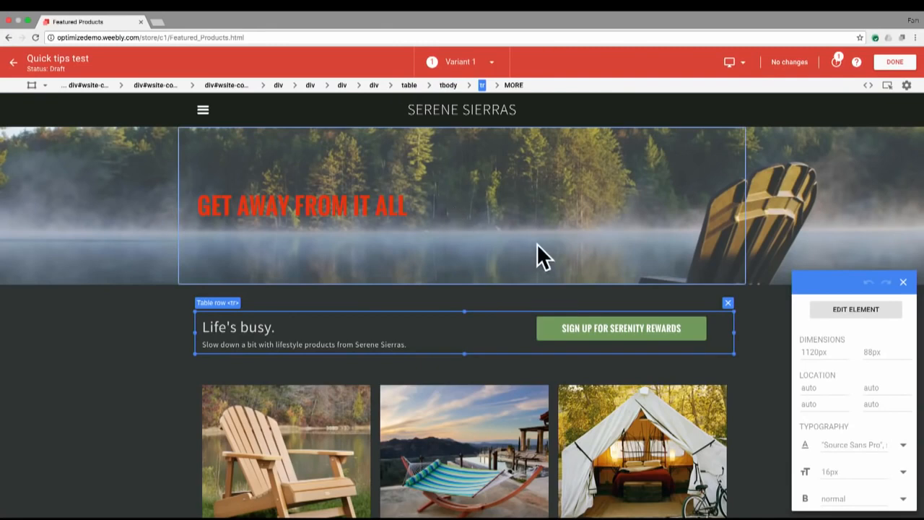
View the CSS editor without making changes and look through the selected table row's style properties
click(868, 85)
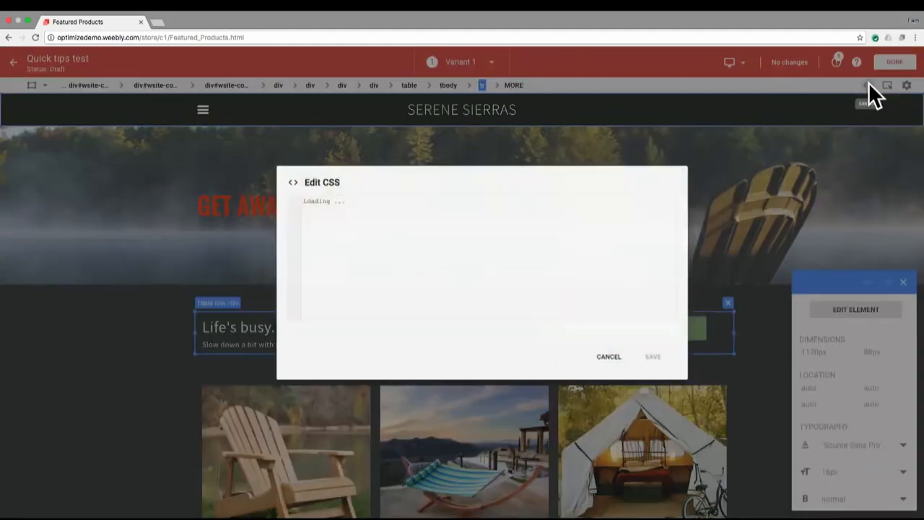
click(598, 370)
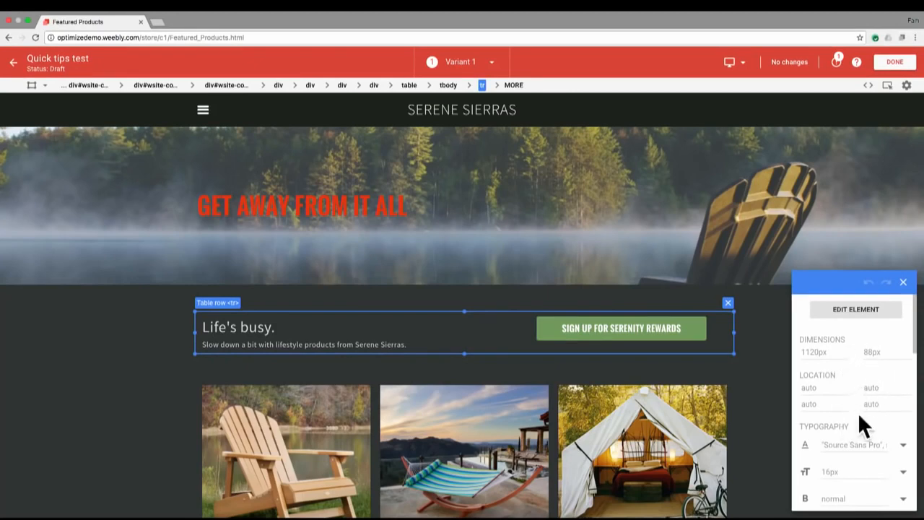
scroll(832, 397, down, 5)
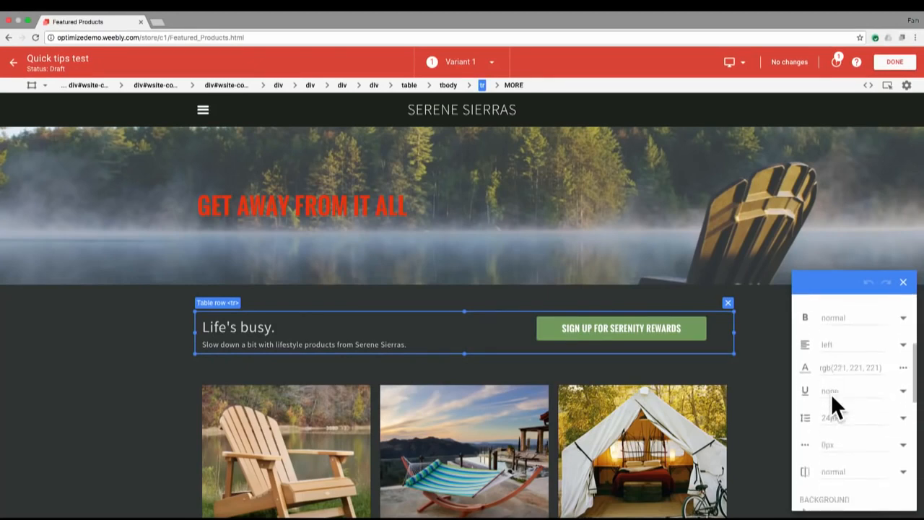
scroll(831, 396, down, 5)
scroll(831, 393, down, 5)
scroll(833, 393, up, 10)
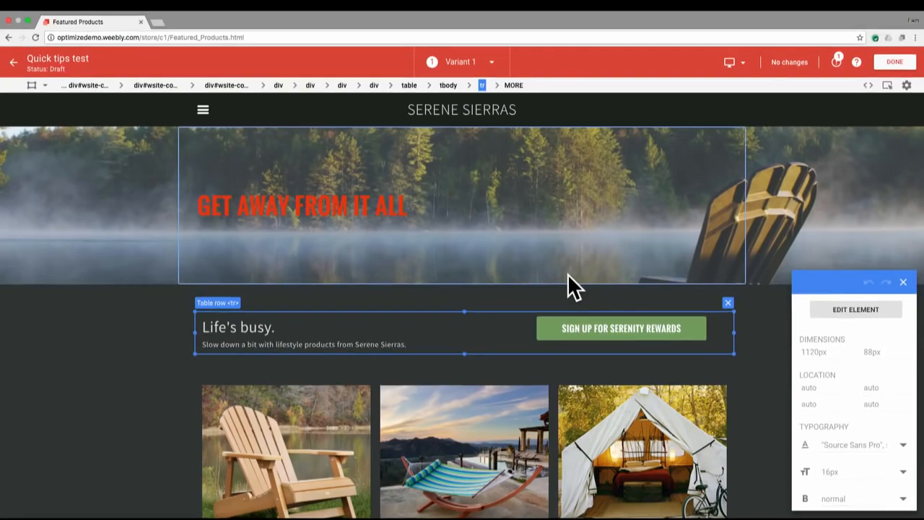
Edit the "Life's busy." text to read "Life's busy. Slow down a bit."
click(441, 252)
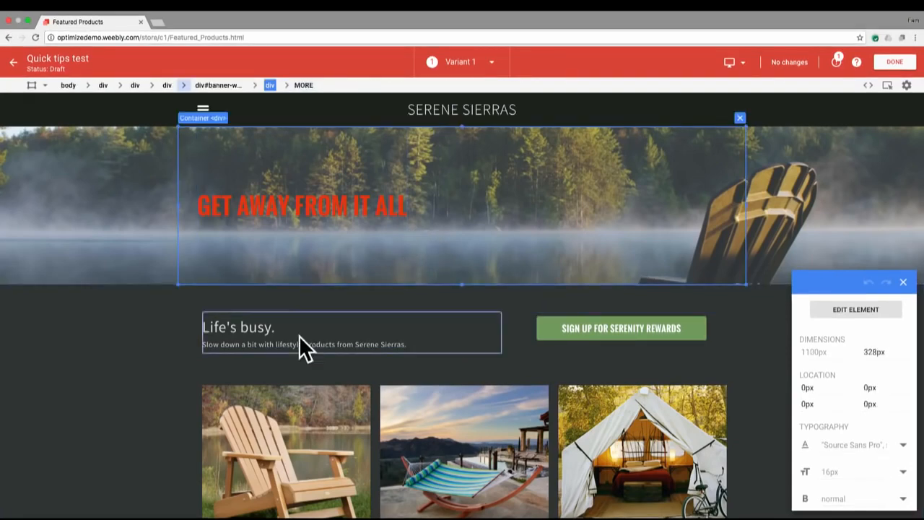
click(258, 328)
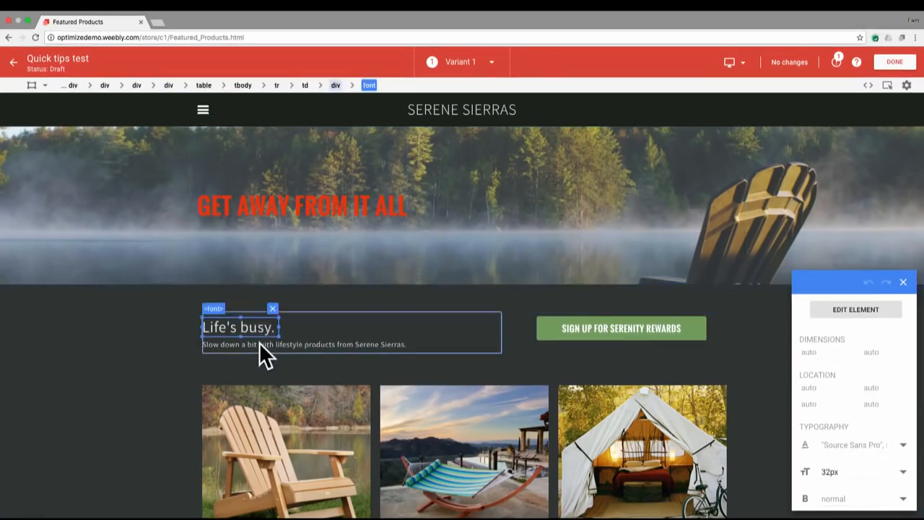
click(248, 317)
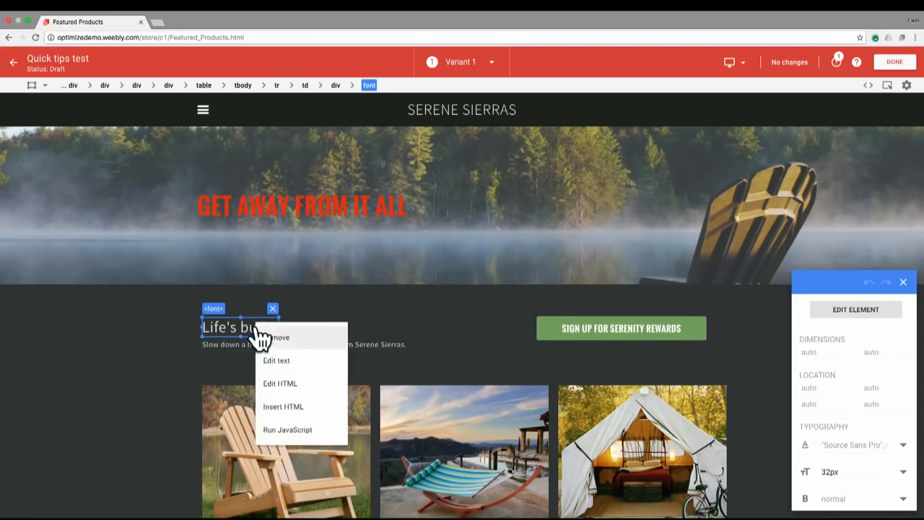
click(301, 358)
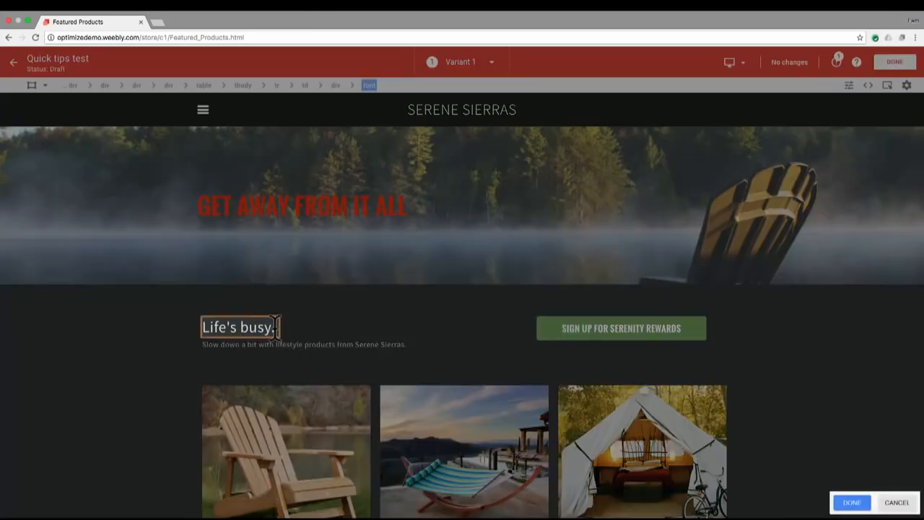
text(Slow down a bit.)
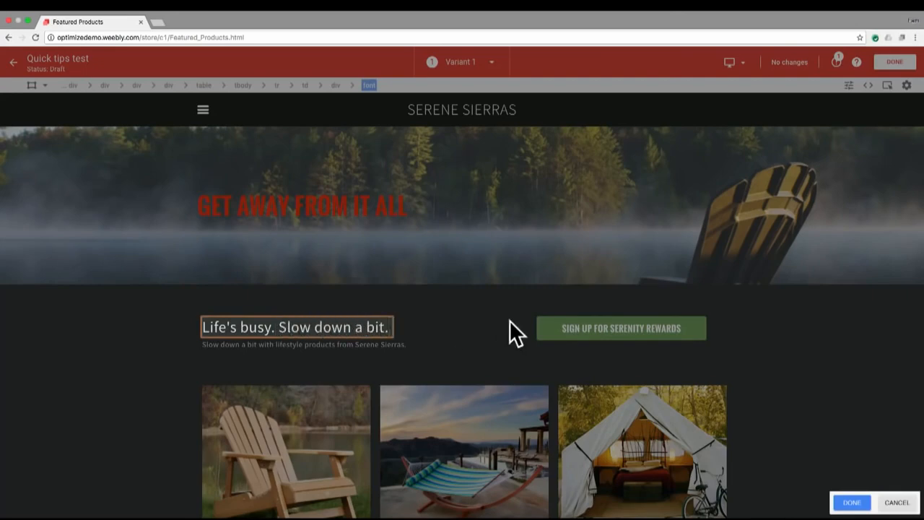
click(851, 501)
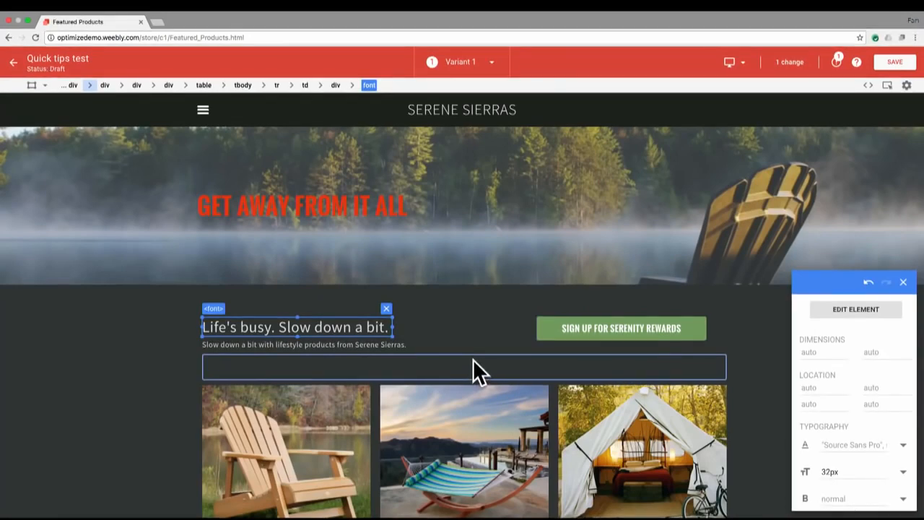
Reduce the height of the empty container above the product images to 31px, then remove that container from the page
click(492, 367)
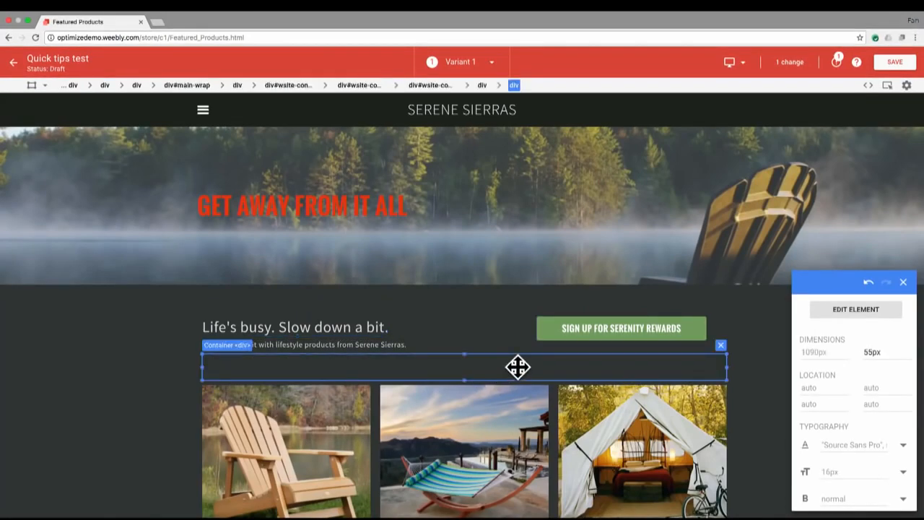
drag(465, 380, 467, 369)
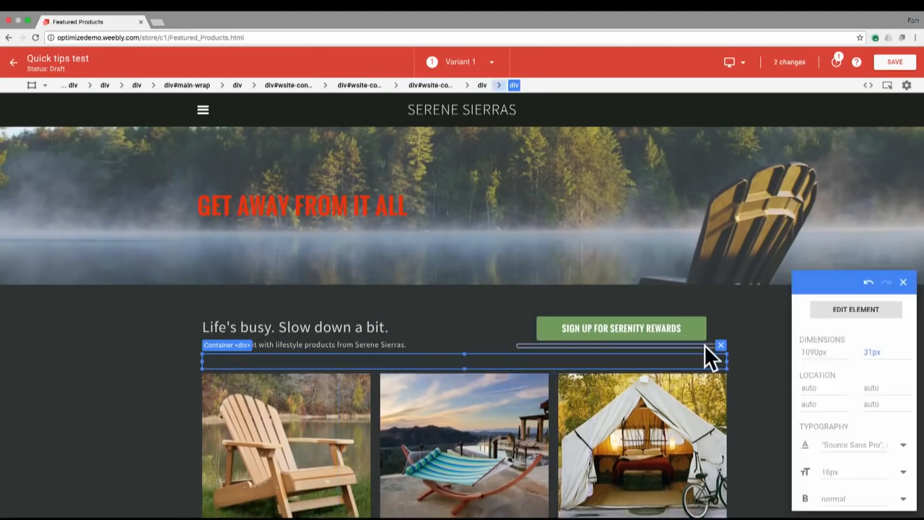
click(860, 323)
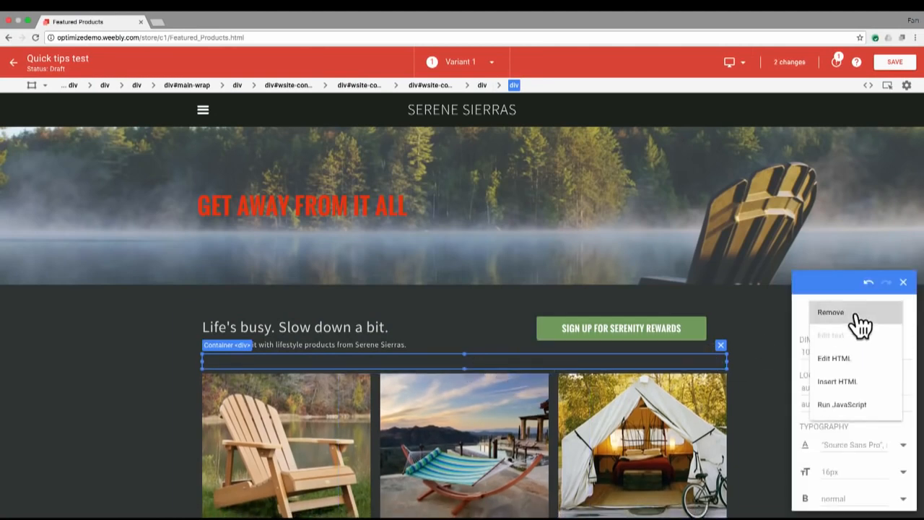
click(858, 324)
click(783, 342)
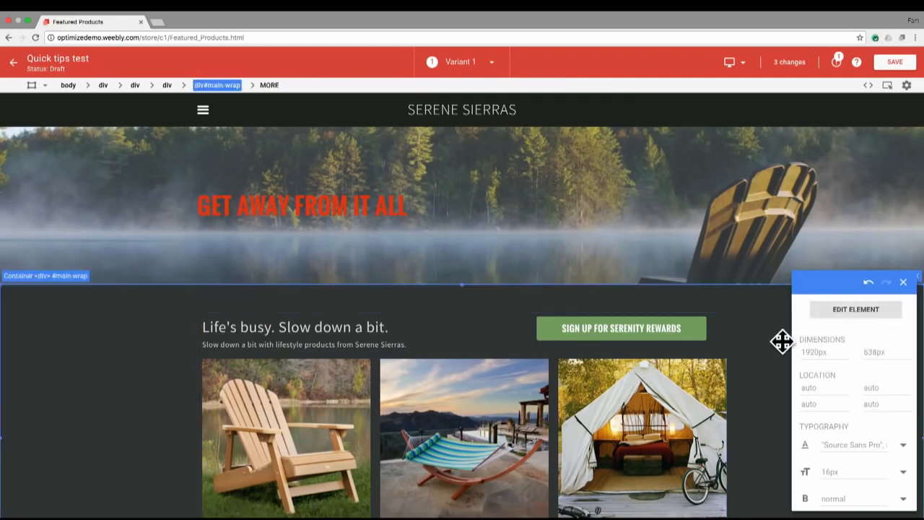
Set the font size of the "Sign up for Serenity Rewards" button text to 20px
click(662, 336)
scroll(837, 392, down, 1)
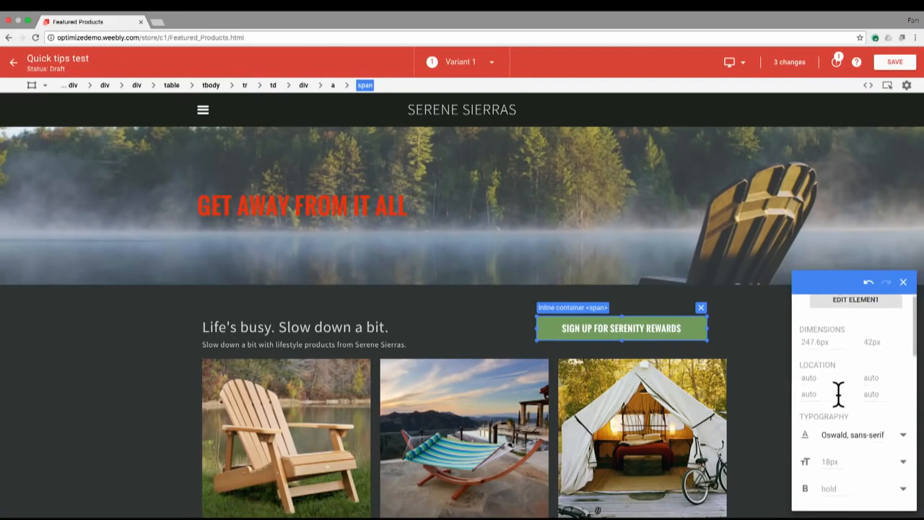
click(903, 459)
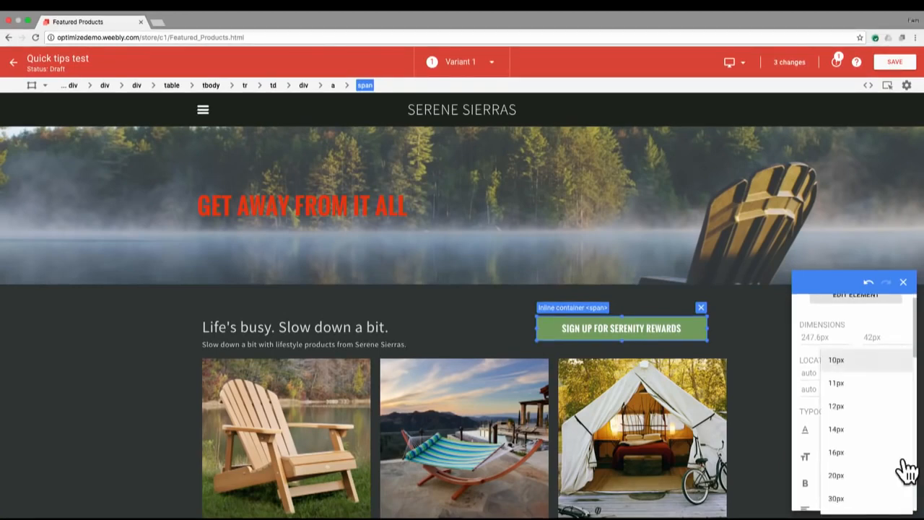
click(838, 475)
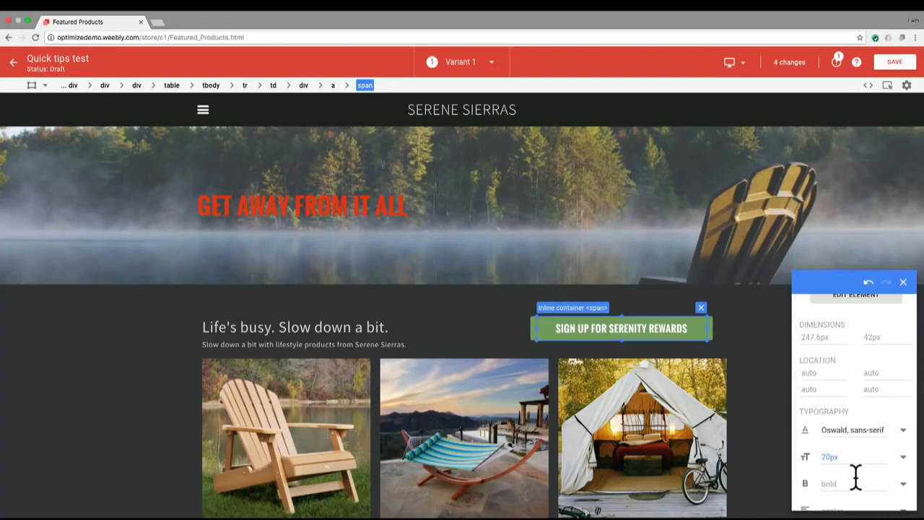
Change the sign-up button's background colour to rgb(255, 0, 94) and close the element's style properties
scroll(855, 477, down, 5)
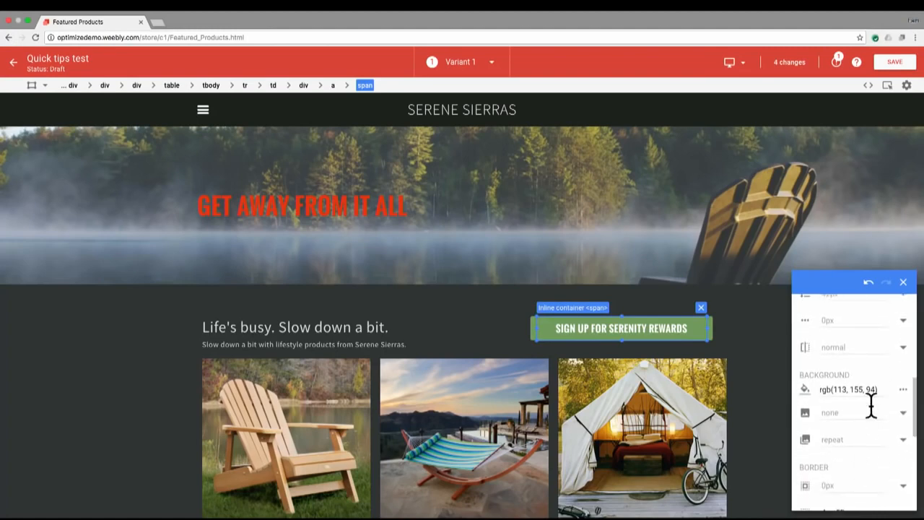
click(903, 391)
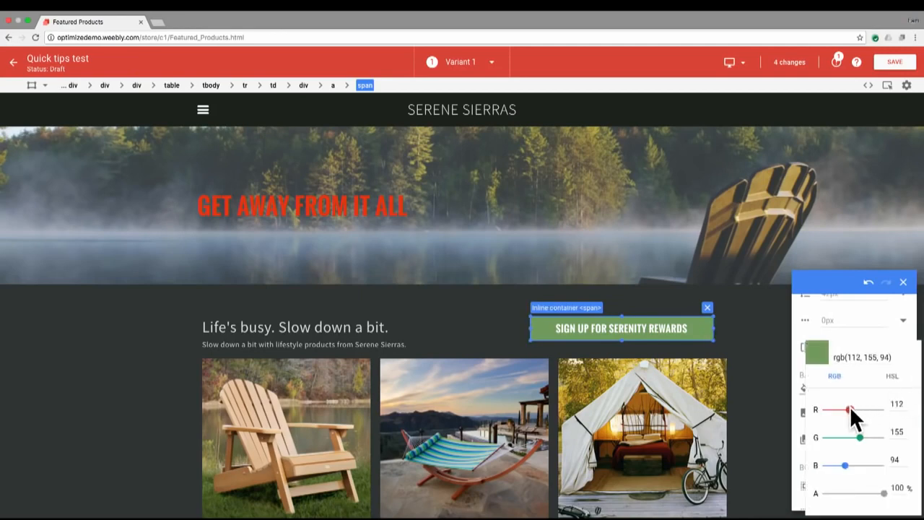
drag(851, 409, 902, 410)
drag(859, 438, 819, 446)
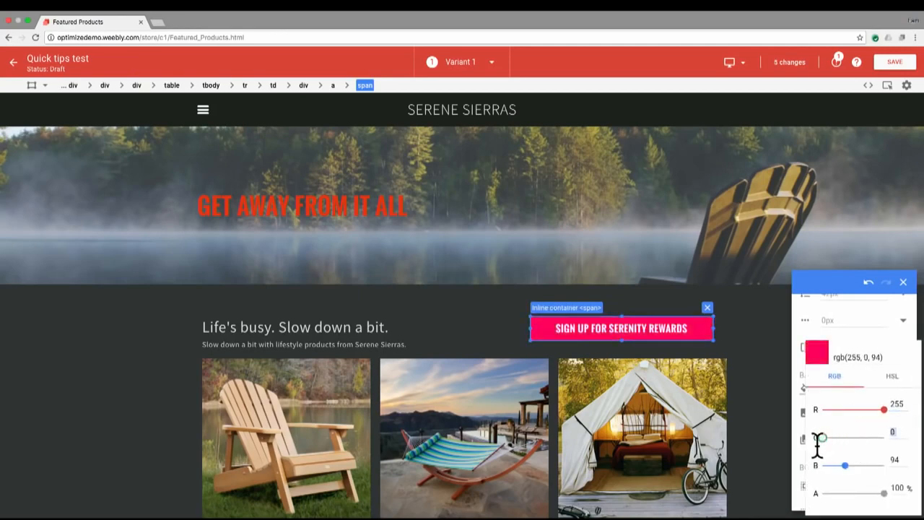
click(903, 282)
click(784, 335)
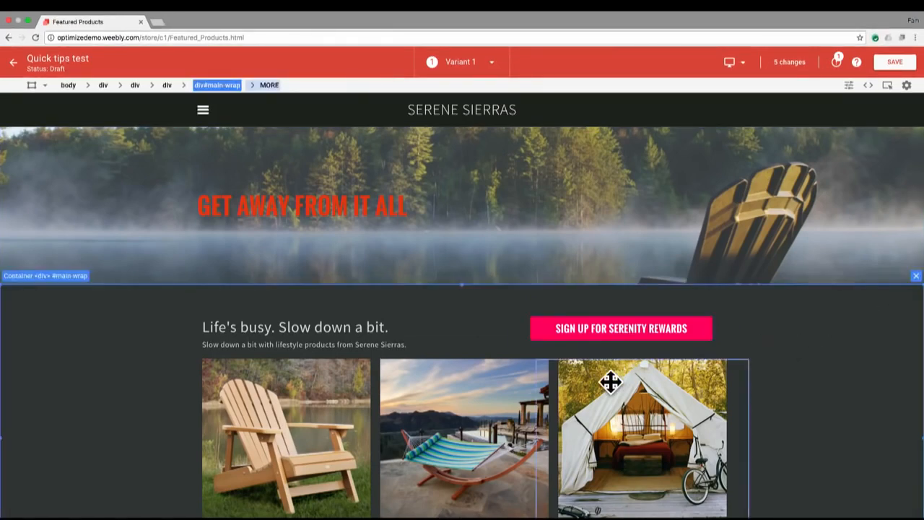
Move the Adirondack Escape product into the middle of the product row, between Heavenly Haven and Rejuvenating Retreat
scroll(431, 411, down, 1)
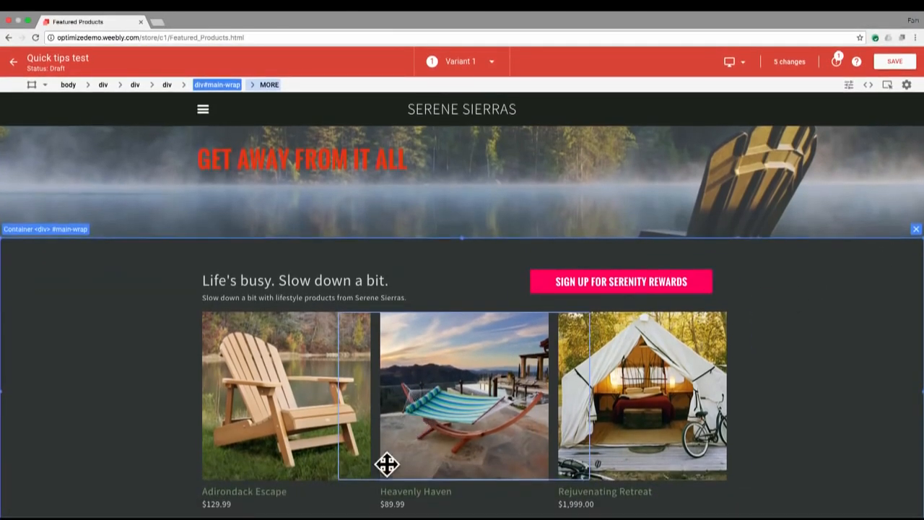
click(375, 498)
drag(375, 498, 547, 498)
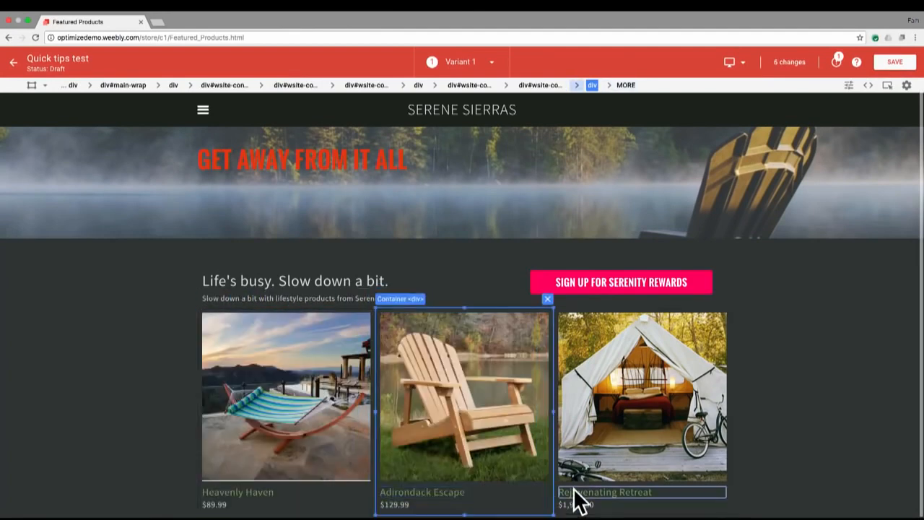
View the HTML of the banner container around the "Get away from it all" headline and close it without editing
scroll(424, 421, down, 1)
scroll(425, 421, up, 2)
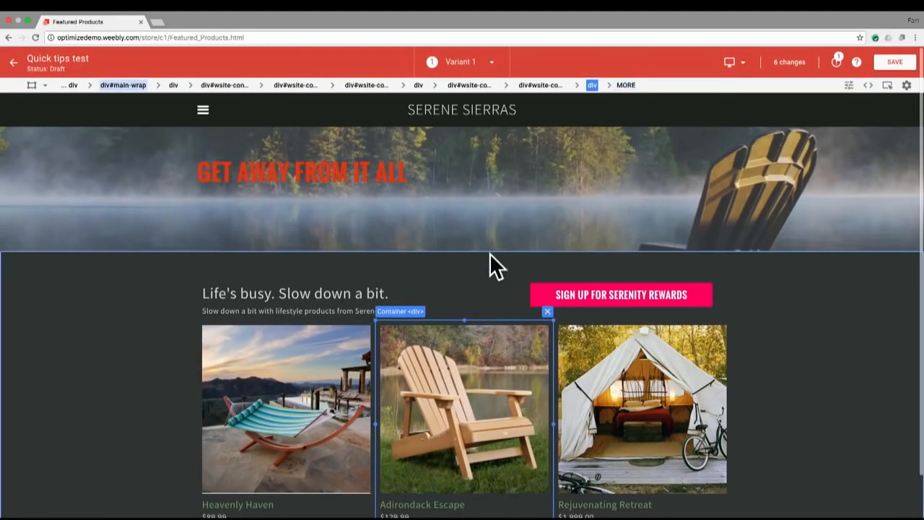
click(452, 222)
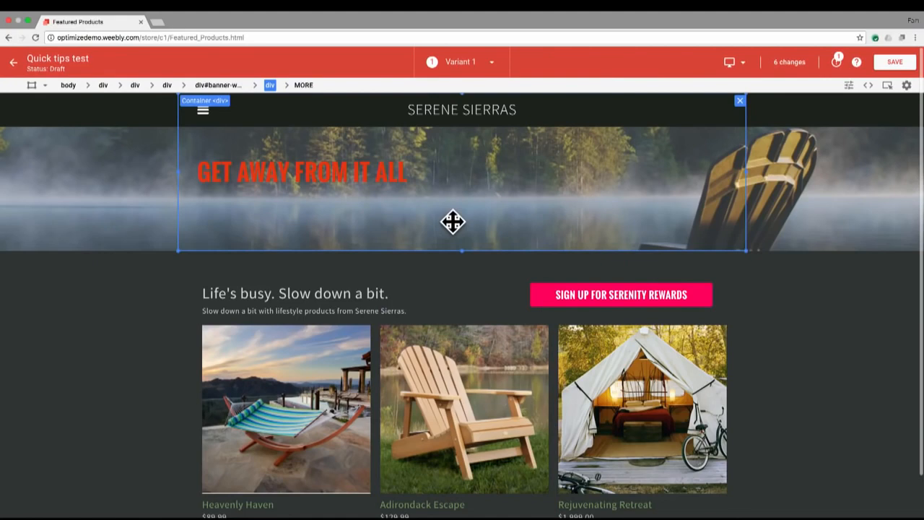
right_click(451, 217)
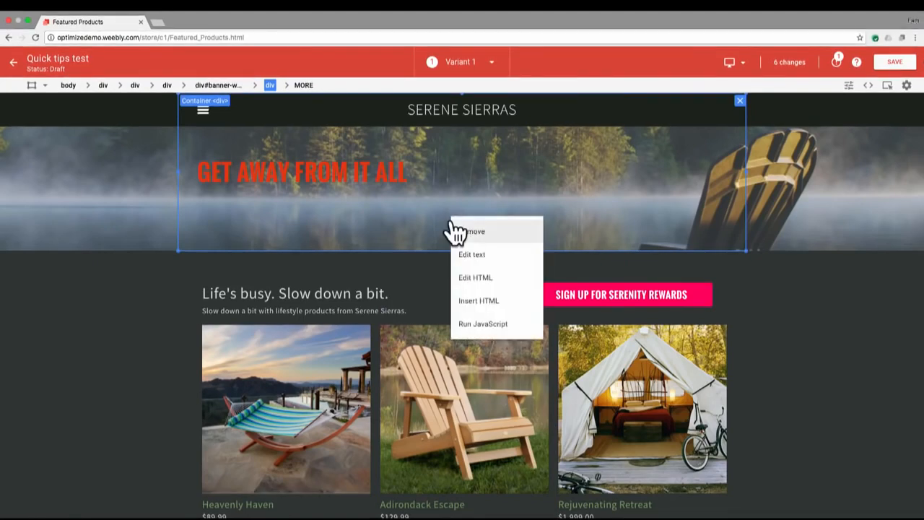
click(510, 277)
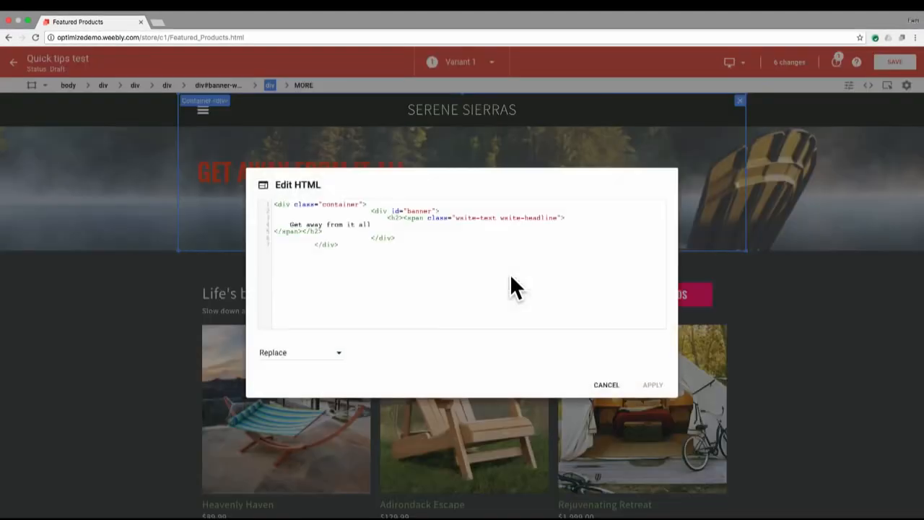
click(606, 385)
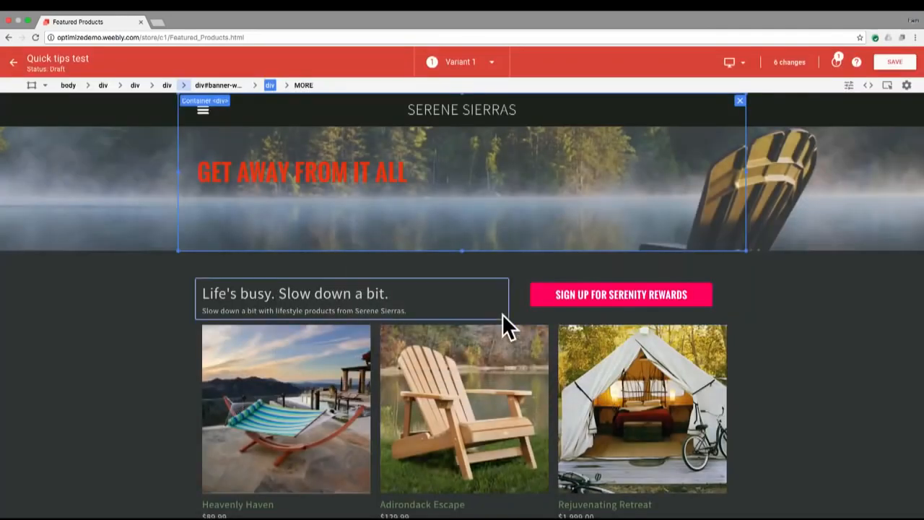
Undo the product move, the sign-up button's background colour and its font size, and redo only the font-size change
click(850, 86)
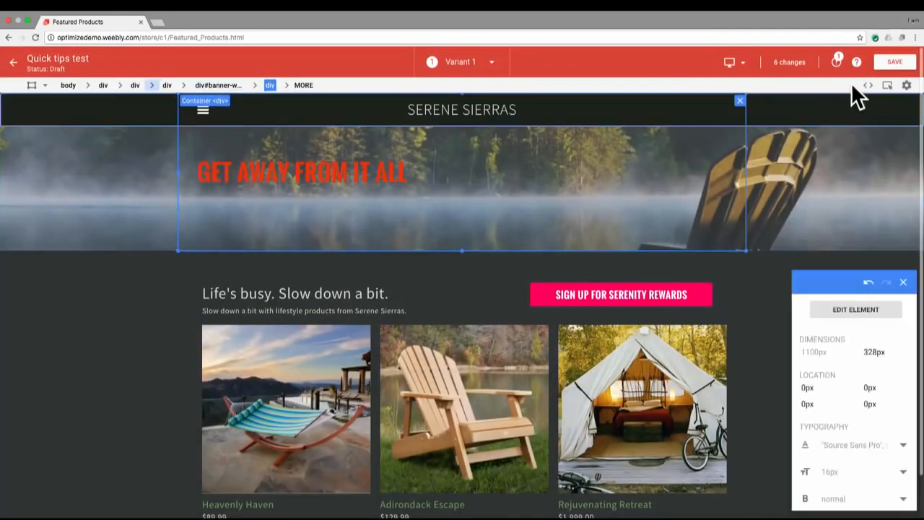
click(869, 283)
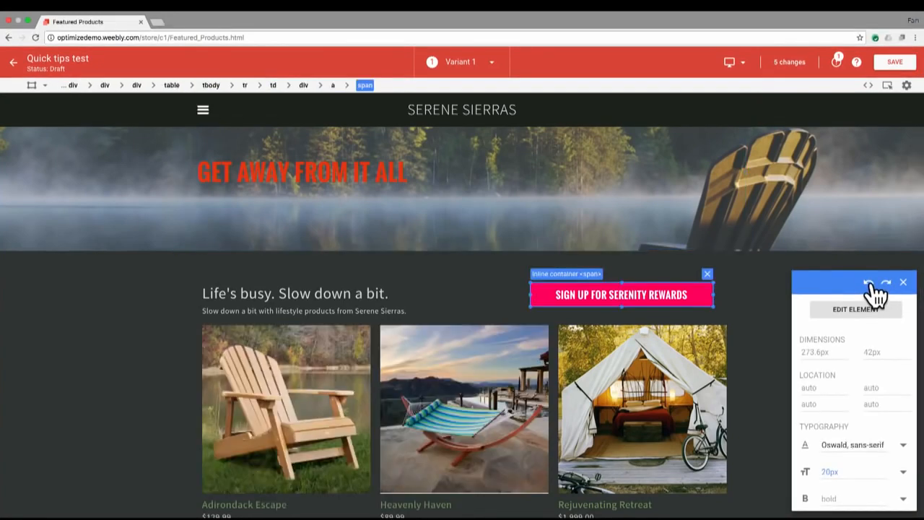
click(869, 283)
click(871, 284)
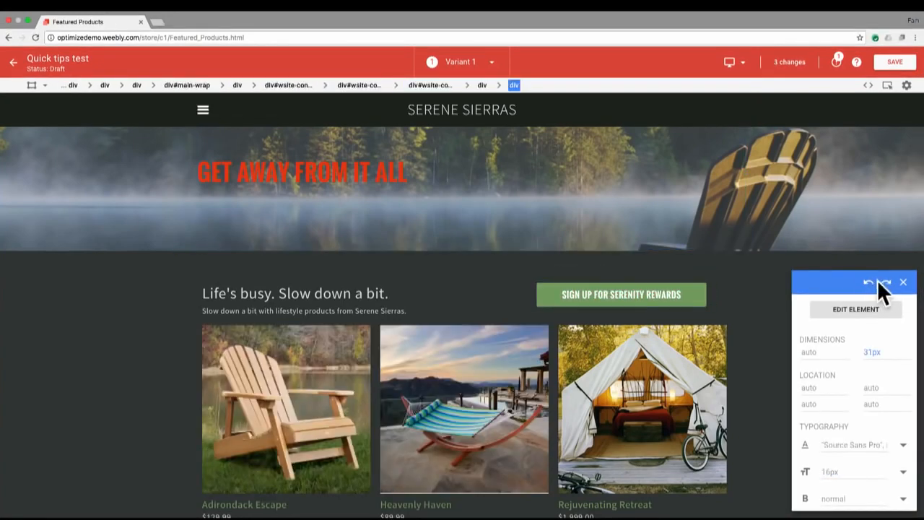
click(888, 284)
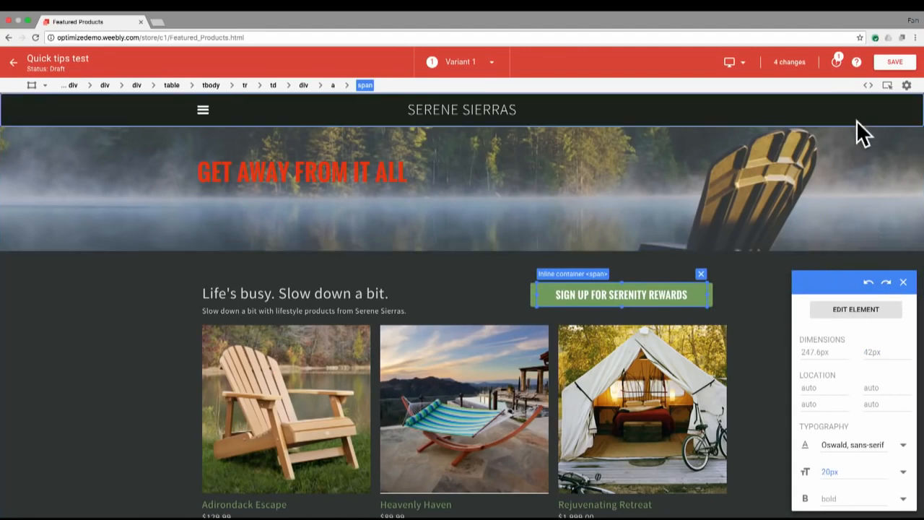
Delete the Text Replace change from the variant's list of changes and apply the updated list
click(790, 62)
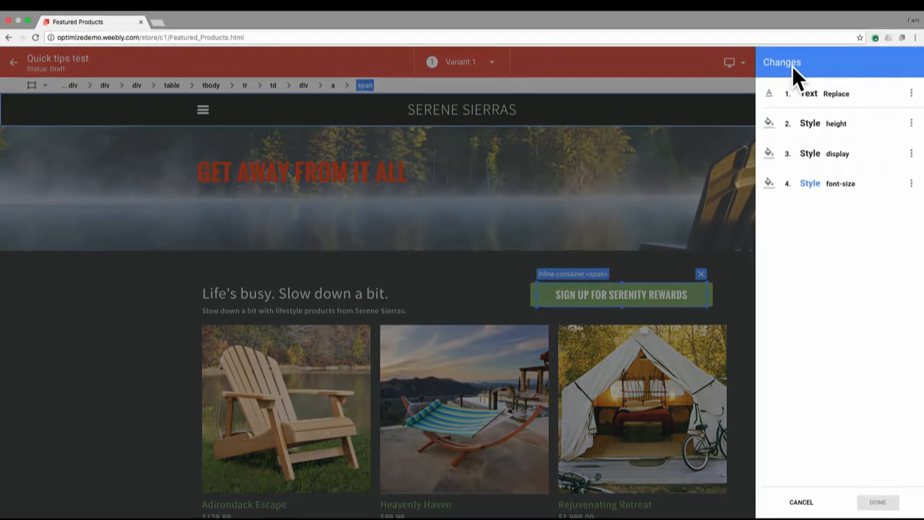
click(912, 95)
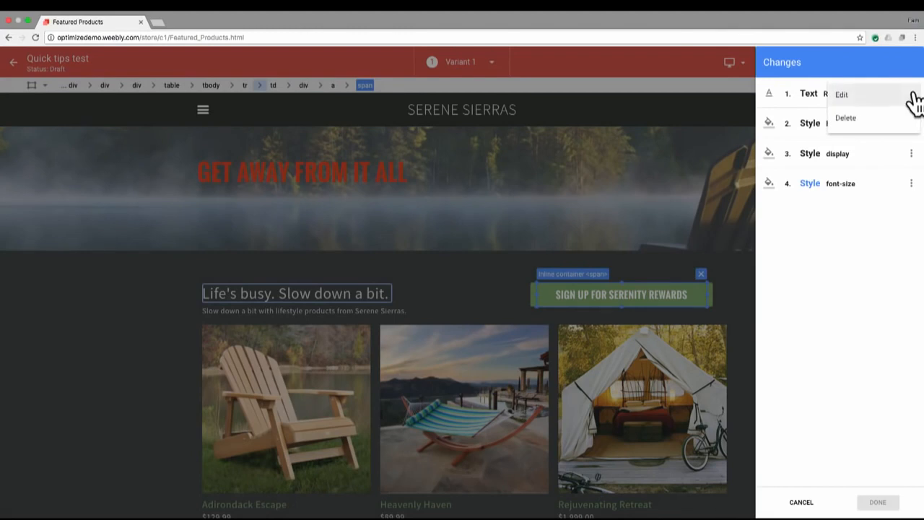
click(872, 119)
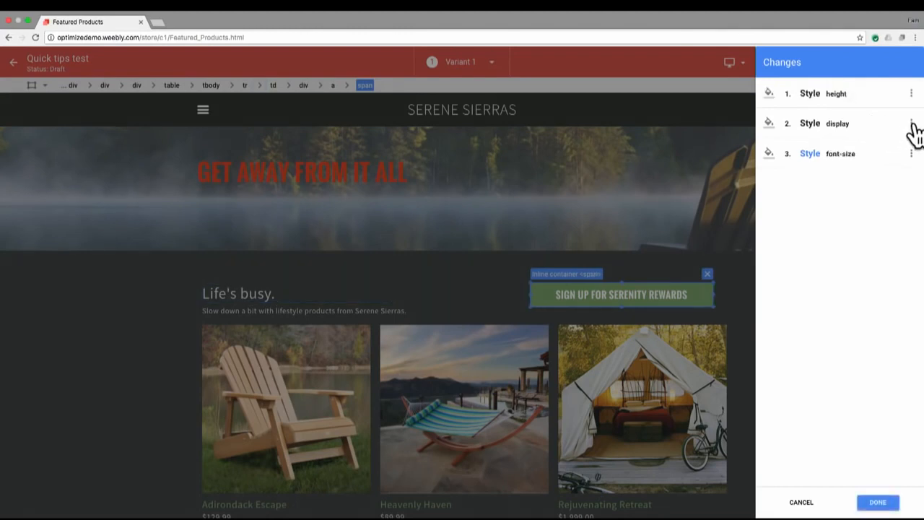
click(910, 124)
click(866, 297)
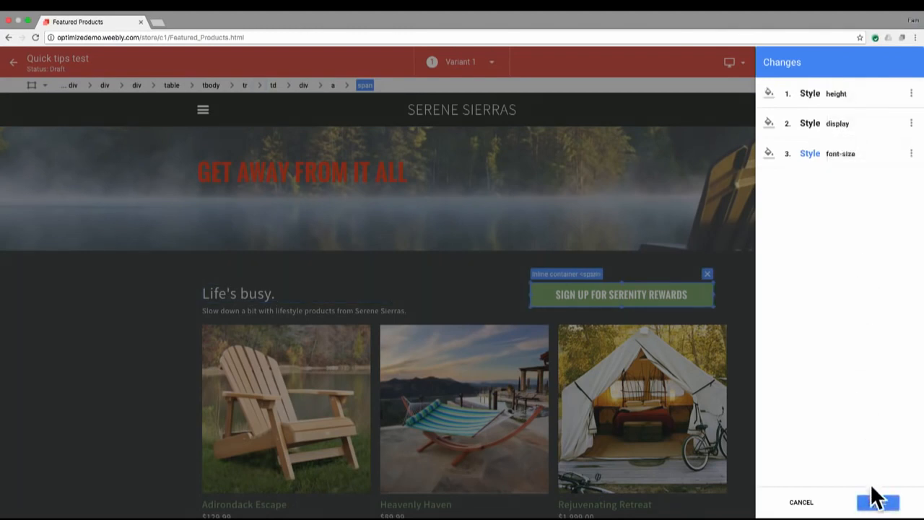
click(877, 502)
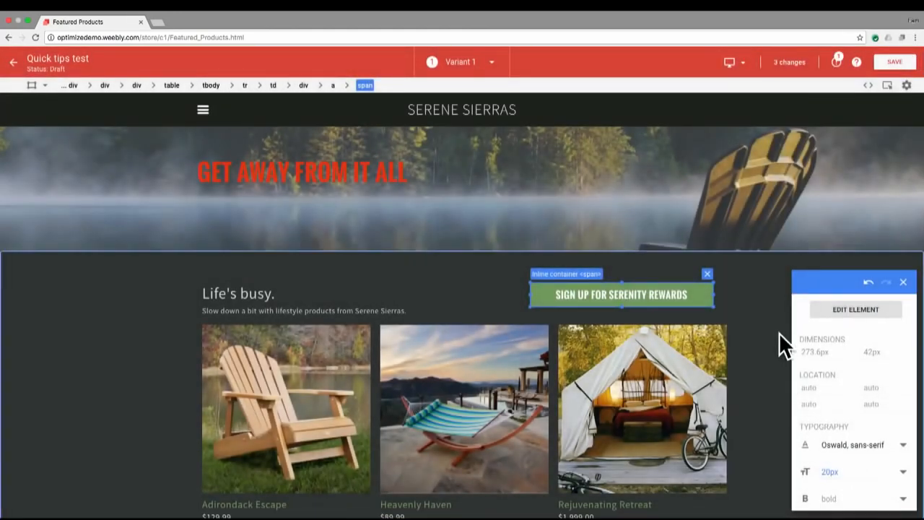
Save Variant 1 and leave the visual editor for the experiment page
click(892, 62)
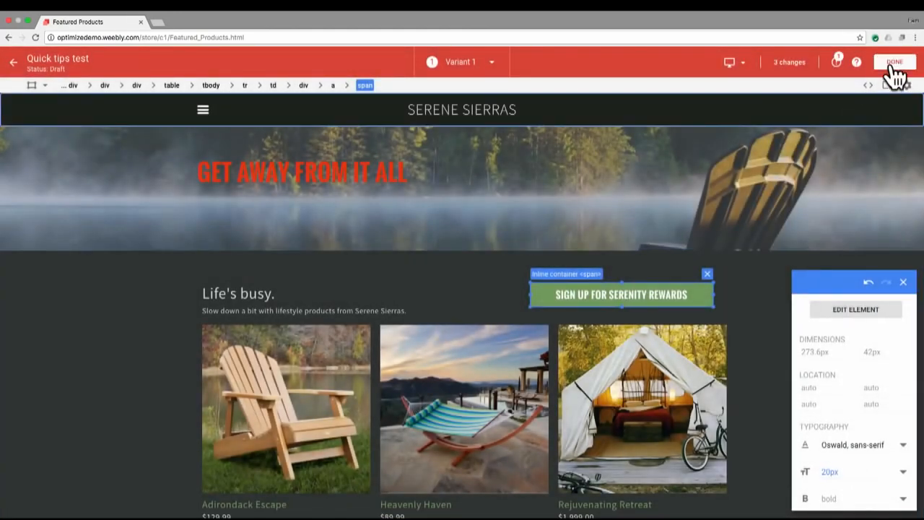
click(894, 64)
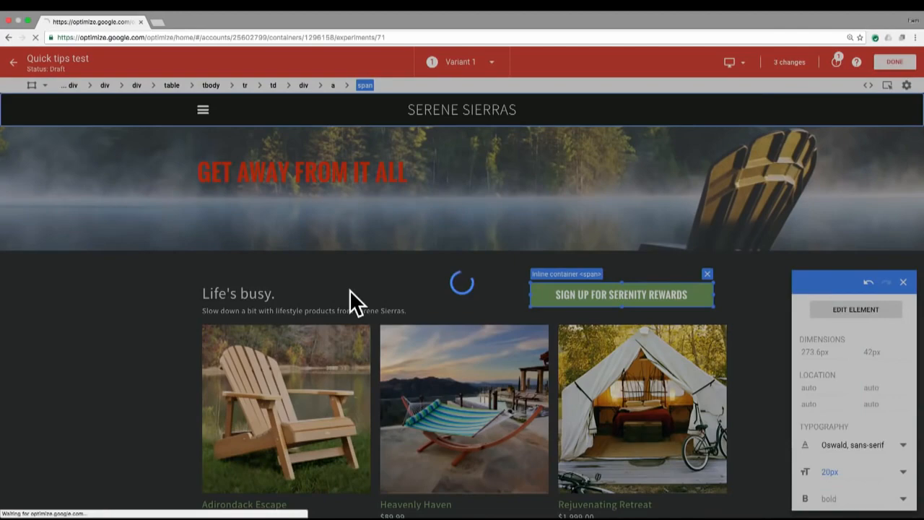